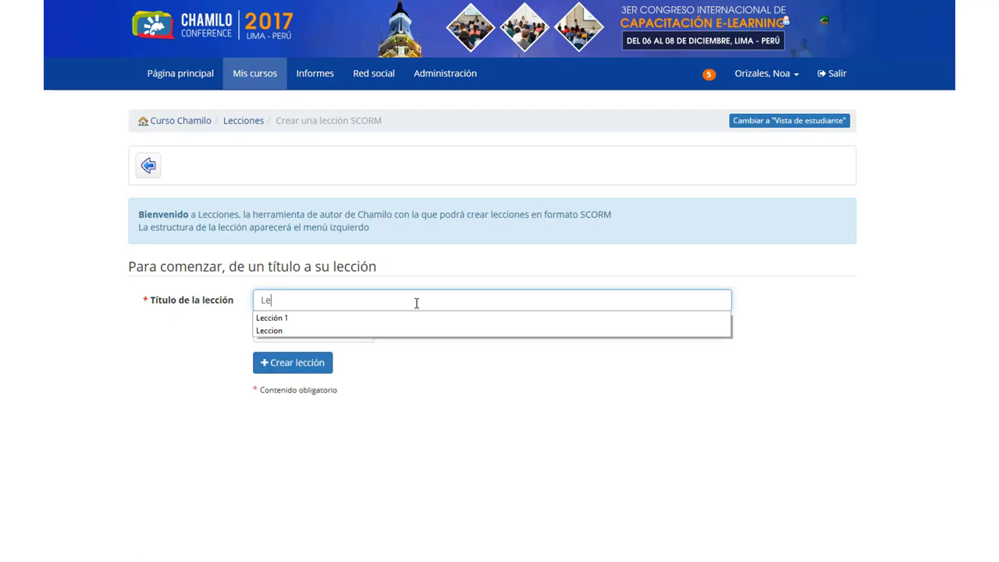
# Create a lesson titled "Lección de prueba" with the publication start time disabled in its advanced parameters.
pyautogui.write('prueba')
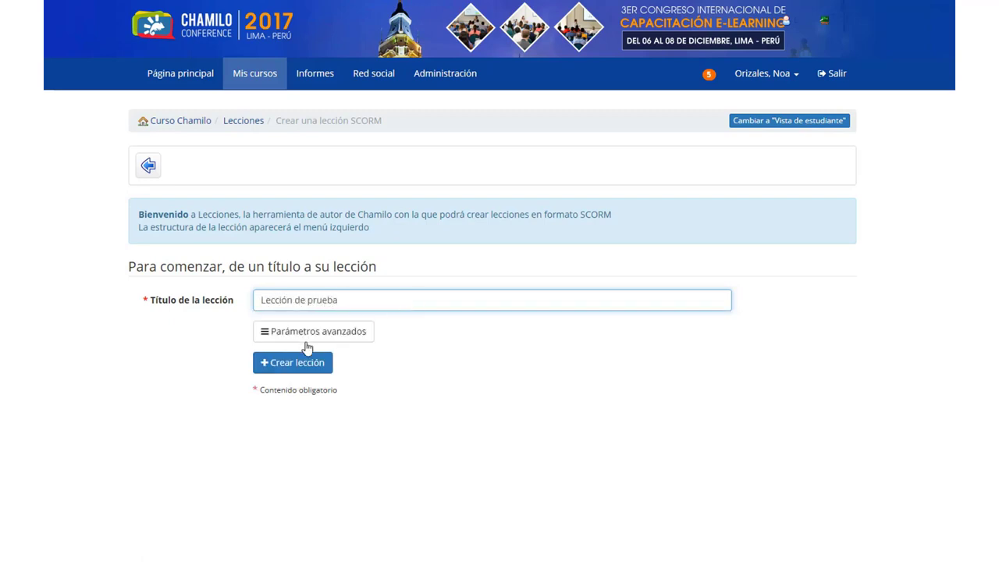
pyautogui.click(304, 338)
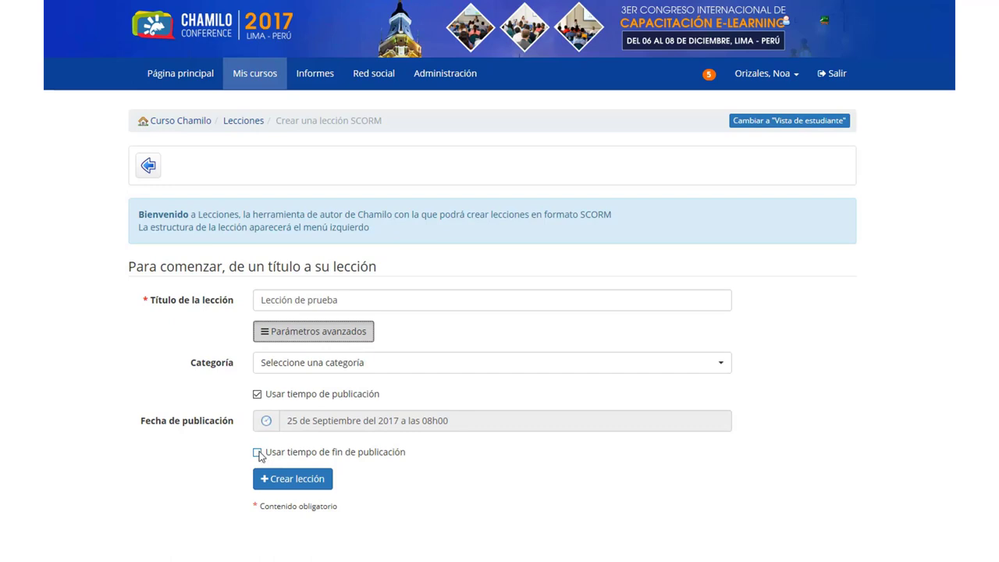
pyautogui.click(257, 394)
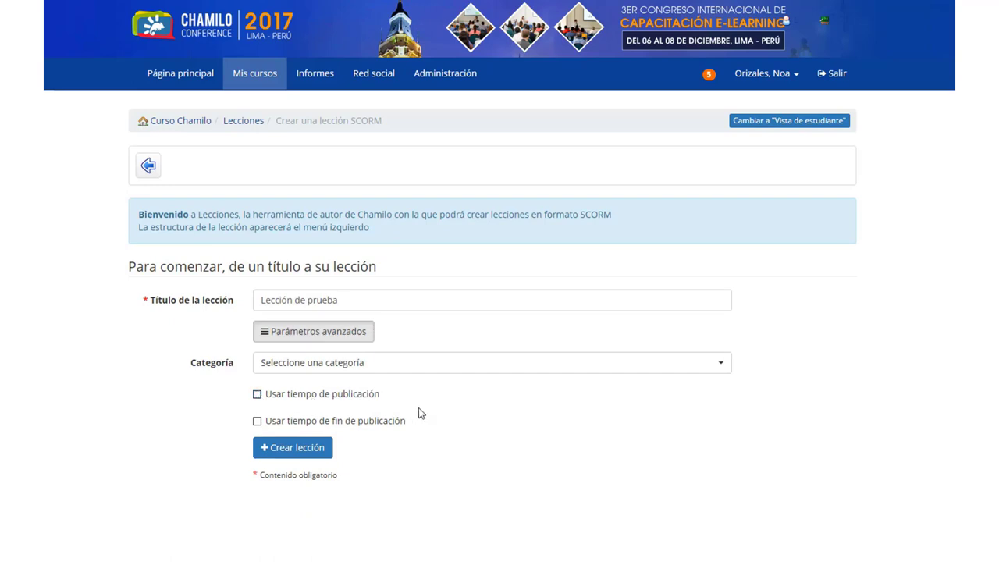
pyautogui.click(292, 450)
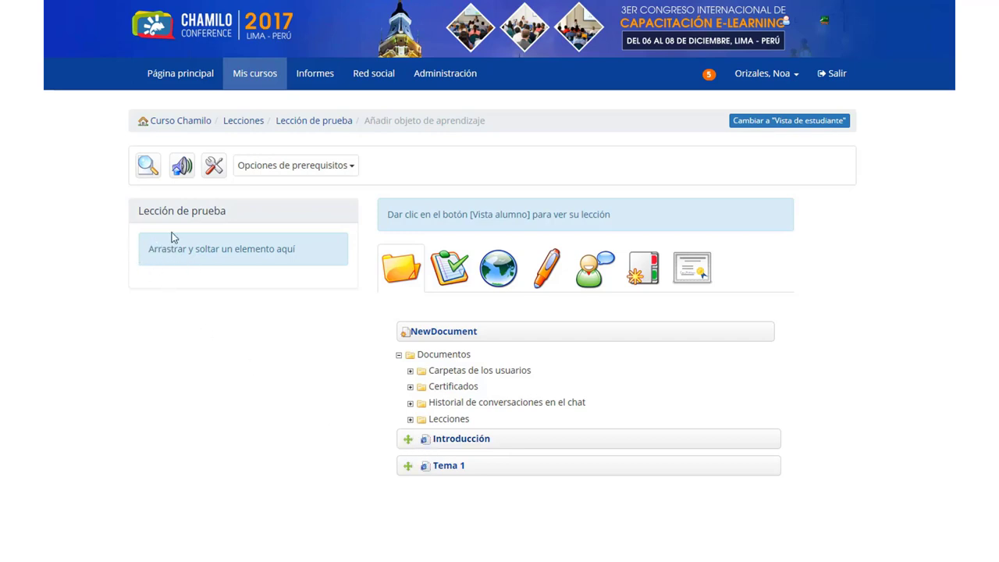
# Add the Introducción and Tema 1 documents to the lesson structure, in that order.
pyautogui.moveTo(410, 443); pyautogui.dragTo(139, 246)
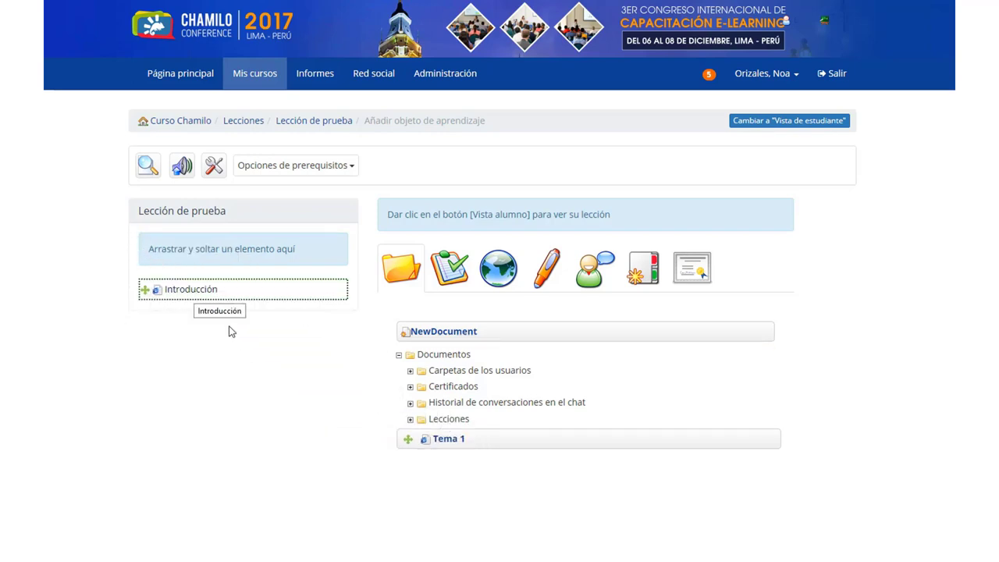
pyautogui.moveTo(409, 443); pyautogui.dragTo(151, 310)
pyautogui.moveTo(406, 444); pyautogui.dragTo(146, 306)
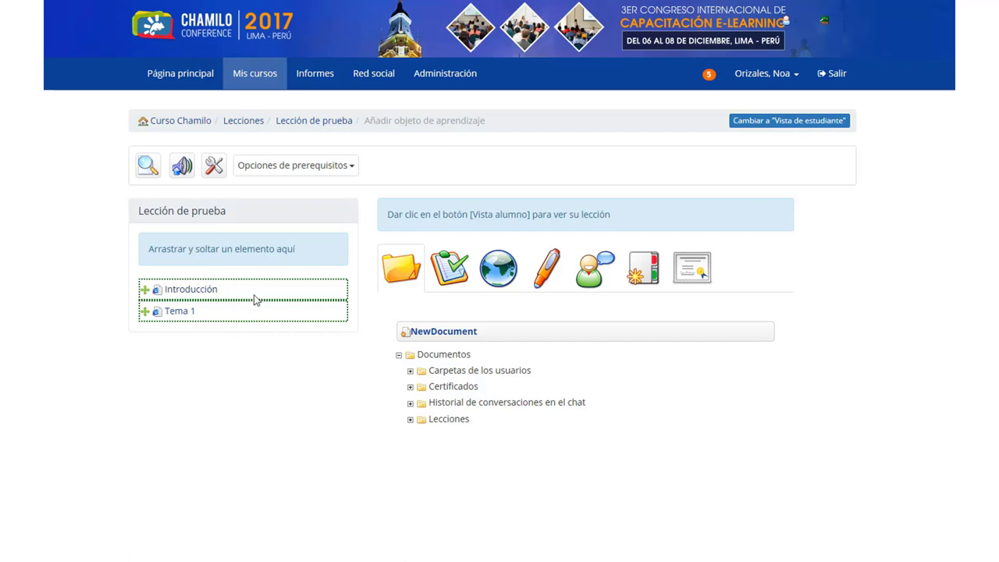
# Preview the lesson, view its Tema 1 item, and return to editing the lesson.
pyautogui.click(148, 166)
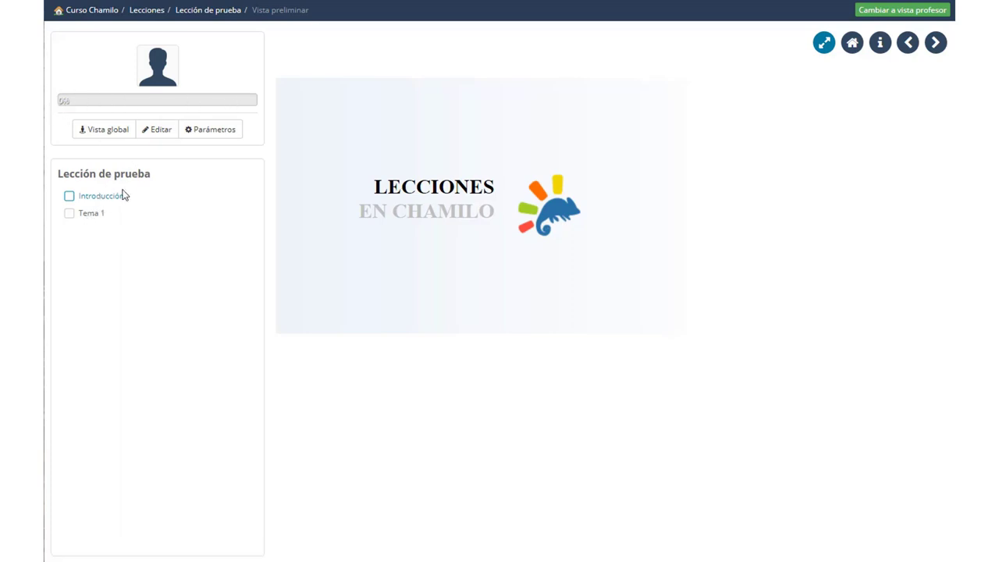
pyautogui.click(92, 216)
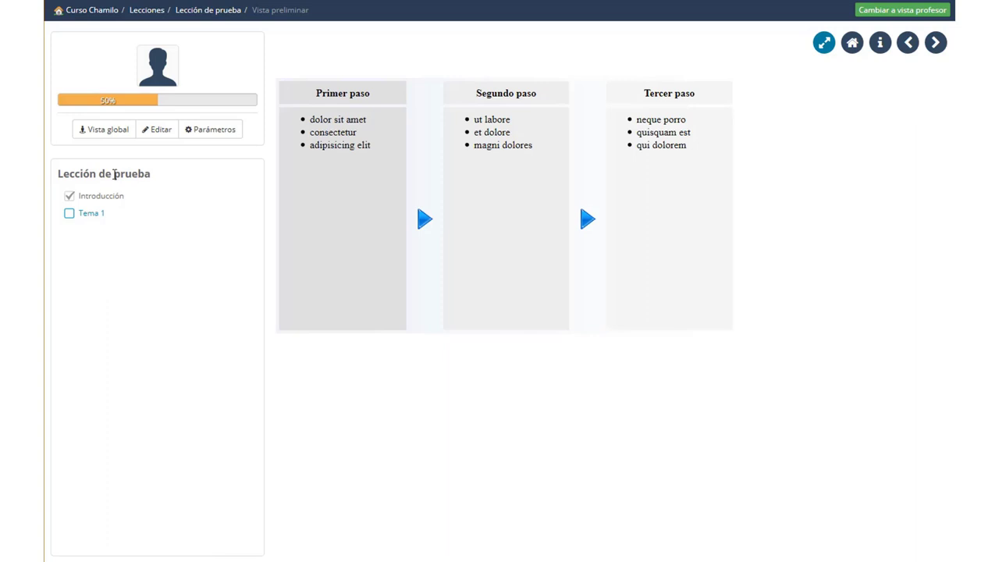
pyautogui.click(160, 133)
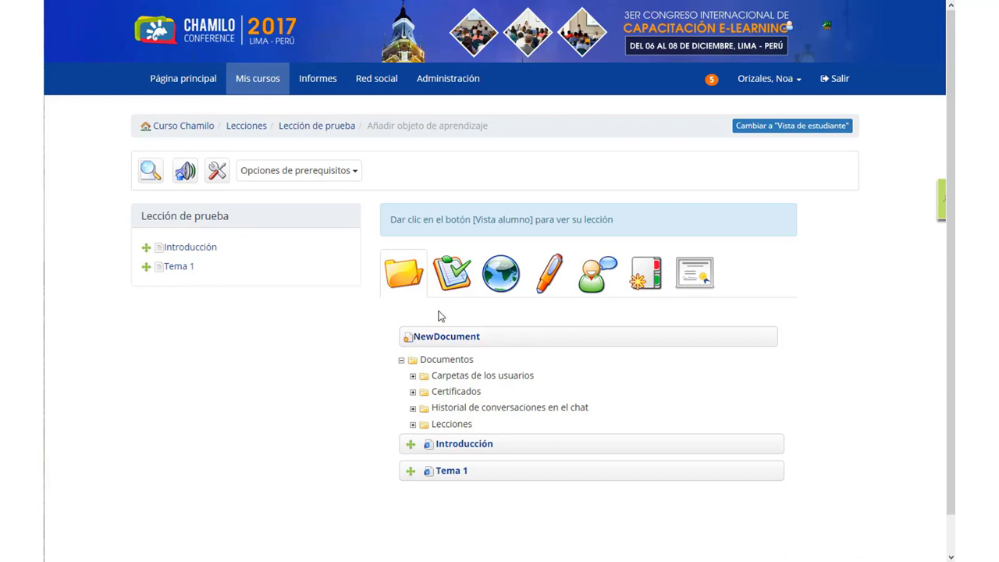
# Examine the exercise, section and certificate options for adding learning objects to the lesson.
pyautogui.click(453, 281)
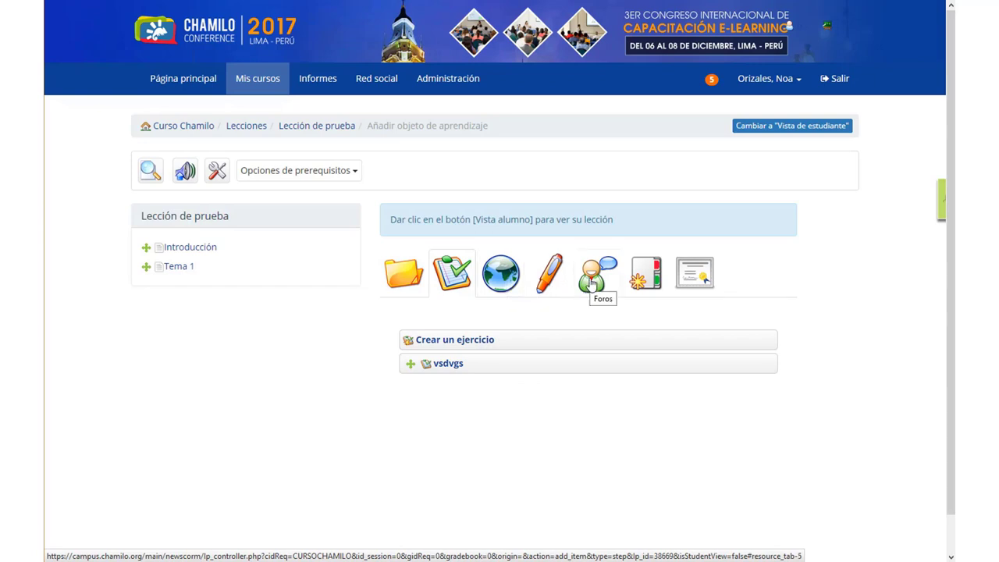
pyautogui.click(648, 277)
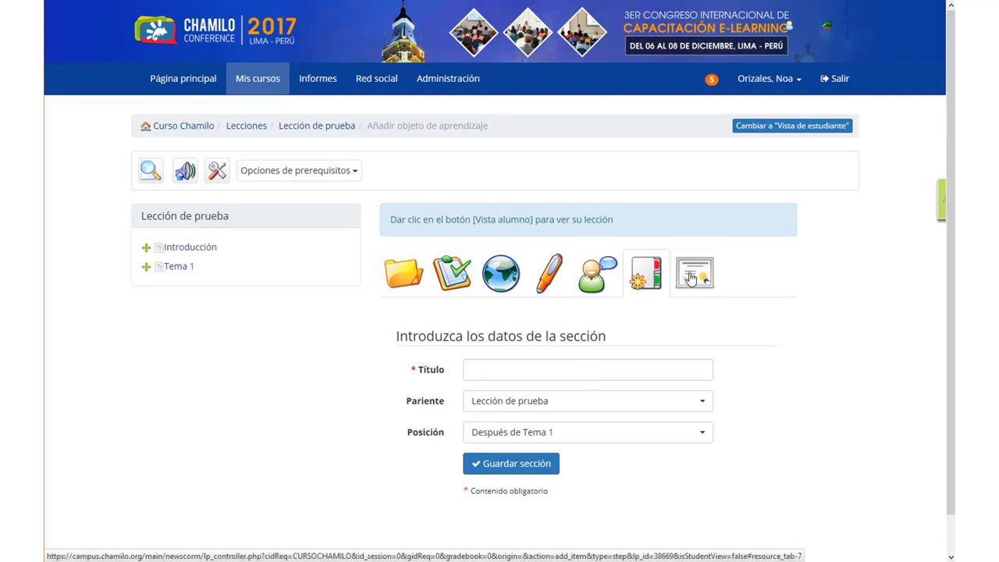
pyautogui.click(684, 284)
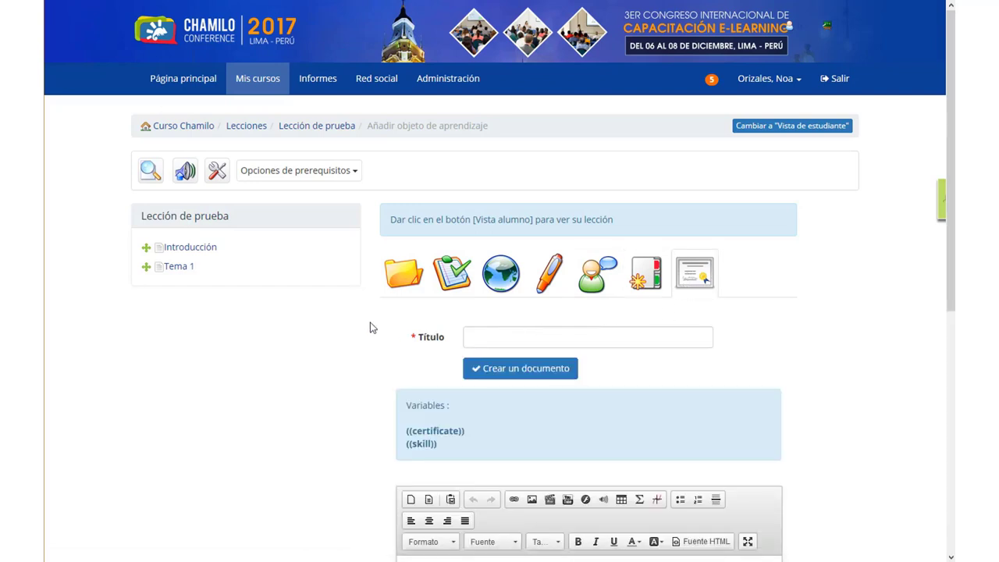
pyautogui.moveTo(208, 252)
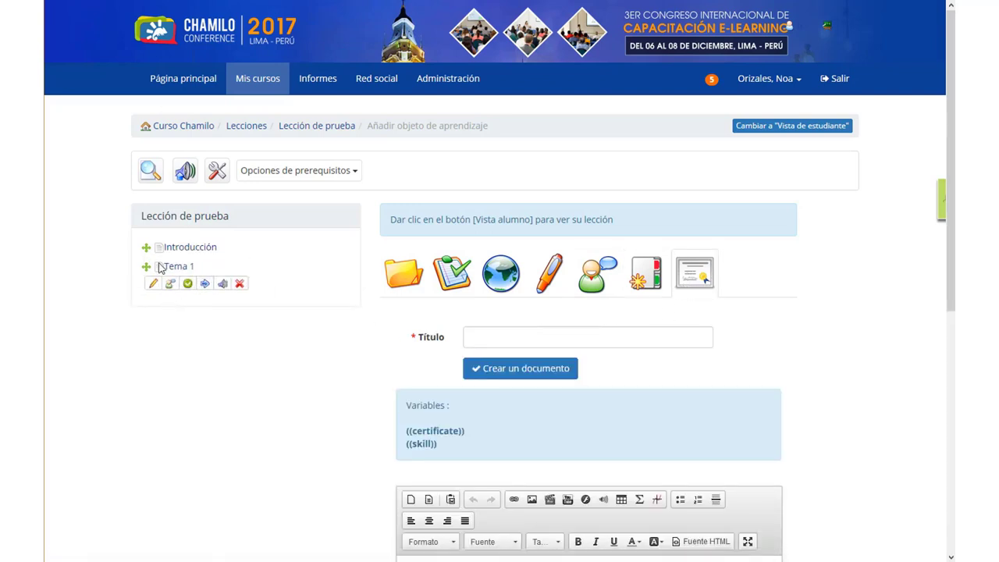
pyautogui.click(471, 336)
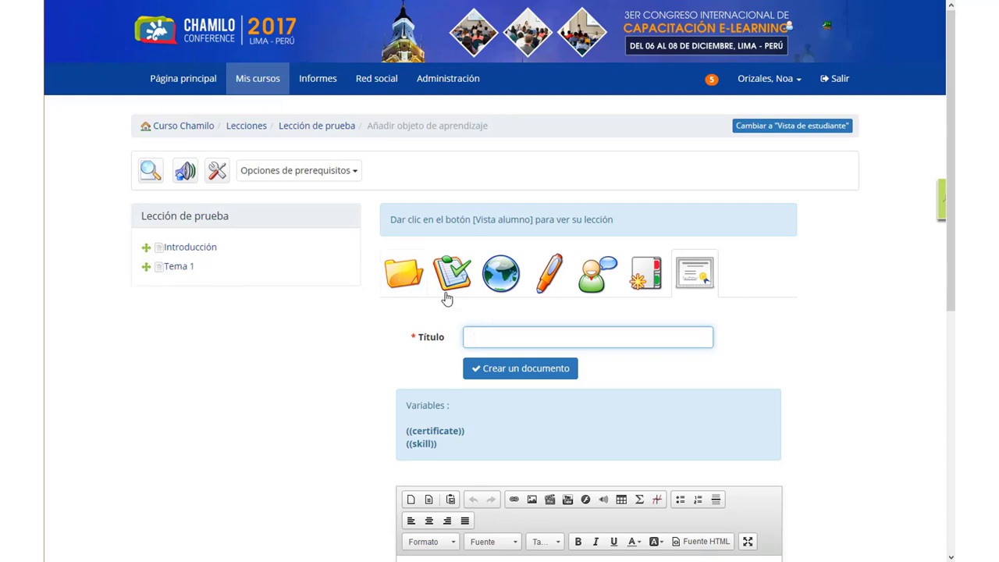
# Set Introducción as the prerequisite for Tema 1 and save the change.
pyautogui.moveTo(263, 257)
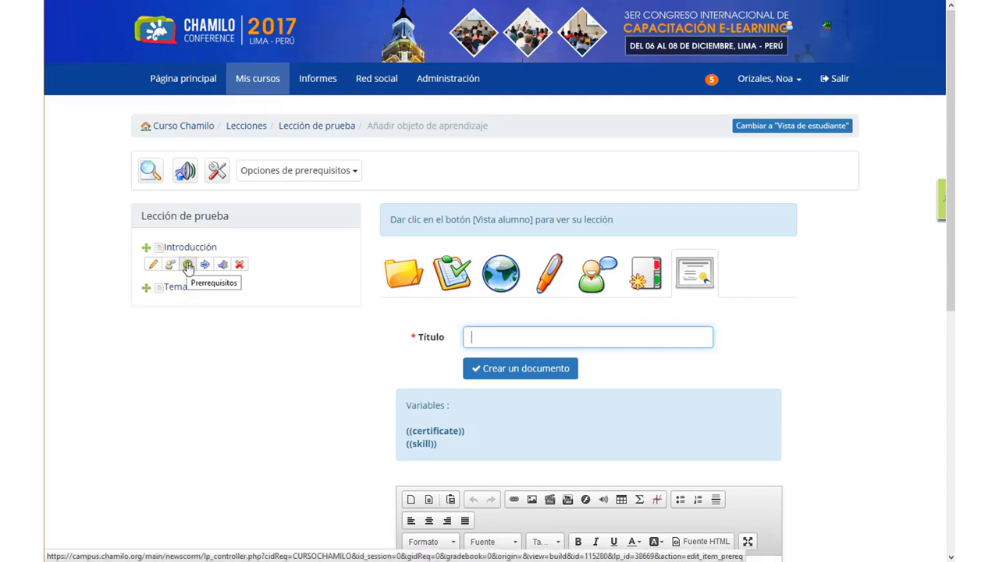
pyautogui.moveTo(177, 290)
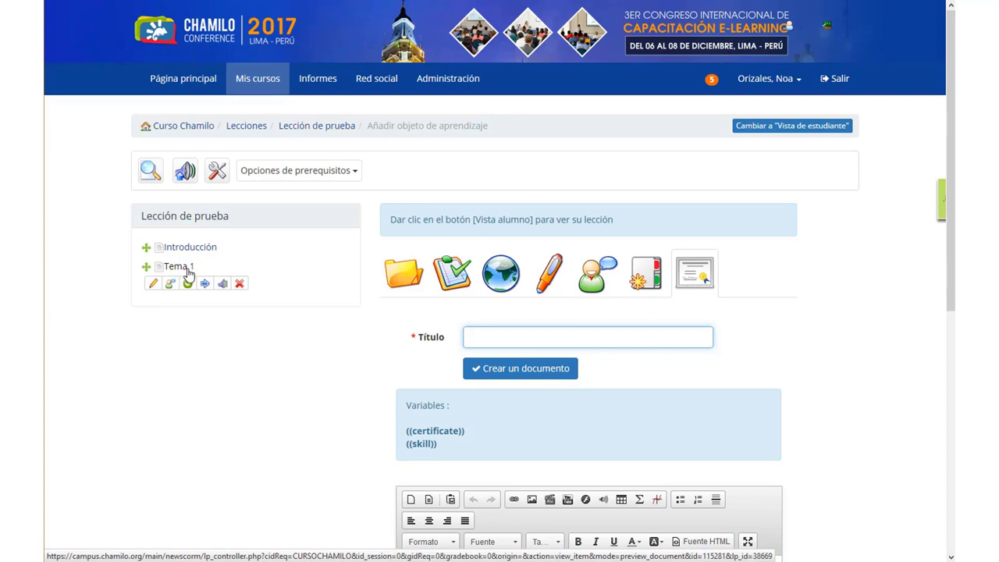
pyautogui.moveTo(202, 254)
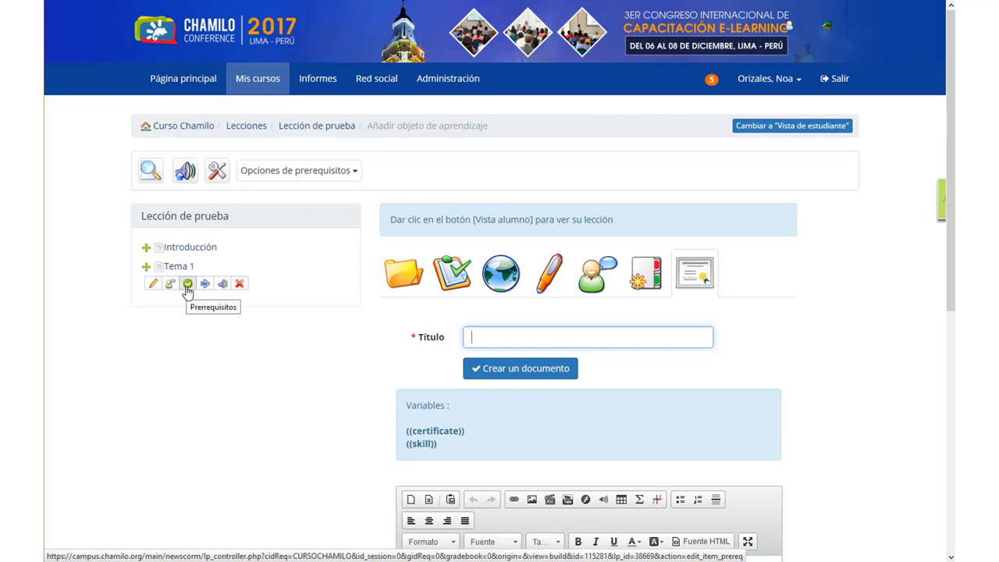
pyautogui.click(187, 285)
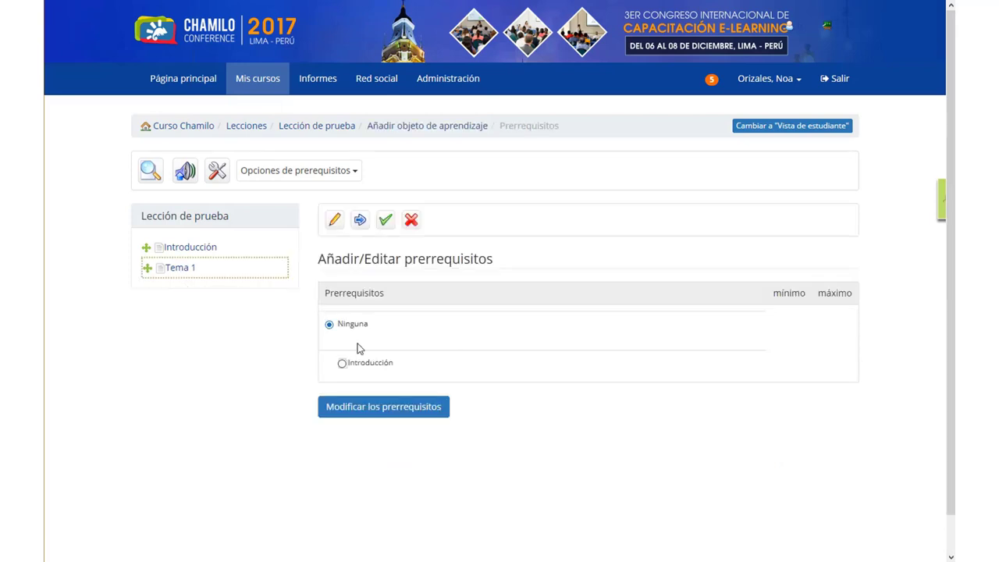
pyautogui.click(342, 363)
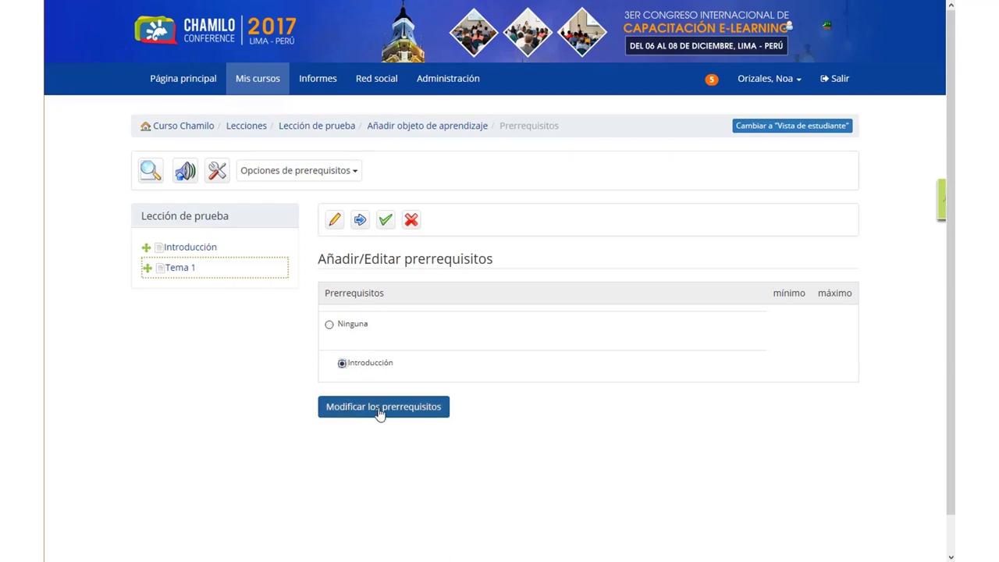
pyautogui.click(388, 411)
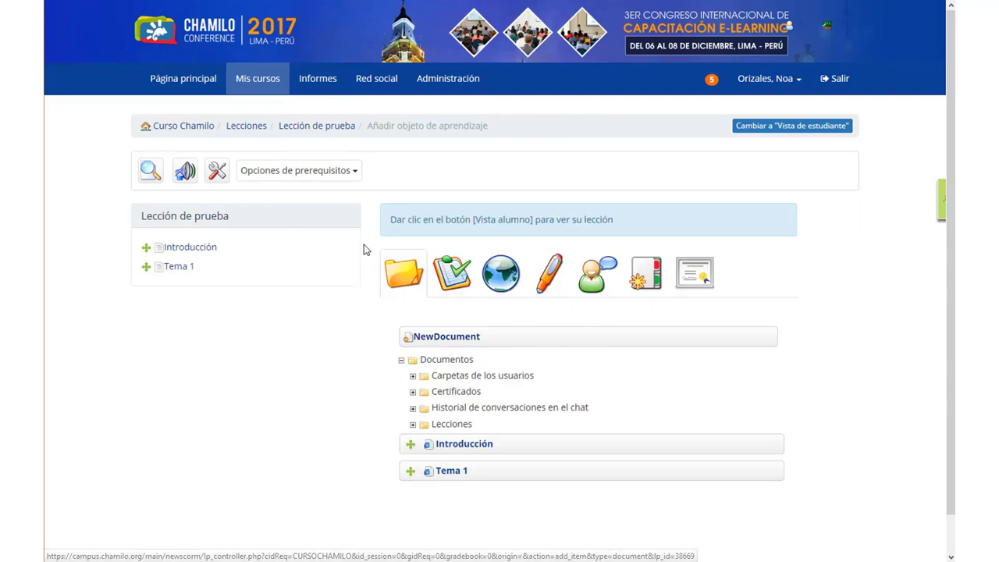
# Return to the course's lesson list and open the settings of Lección de prueba.
pyautogui.click(248, 130)
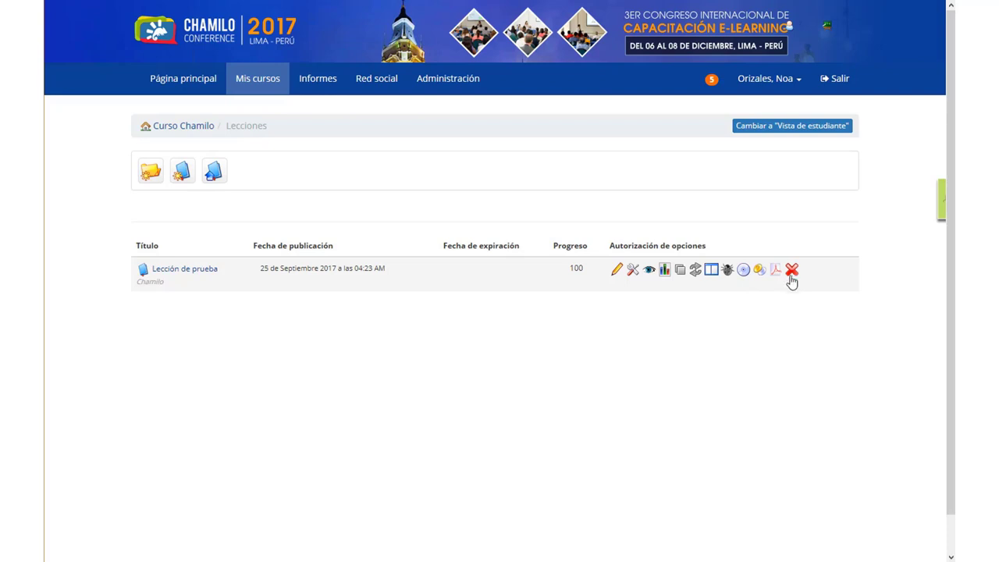
pyautogui.click(633, 271)
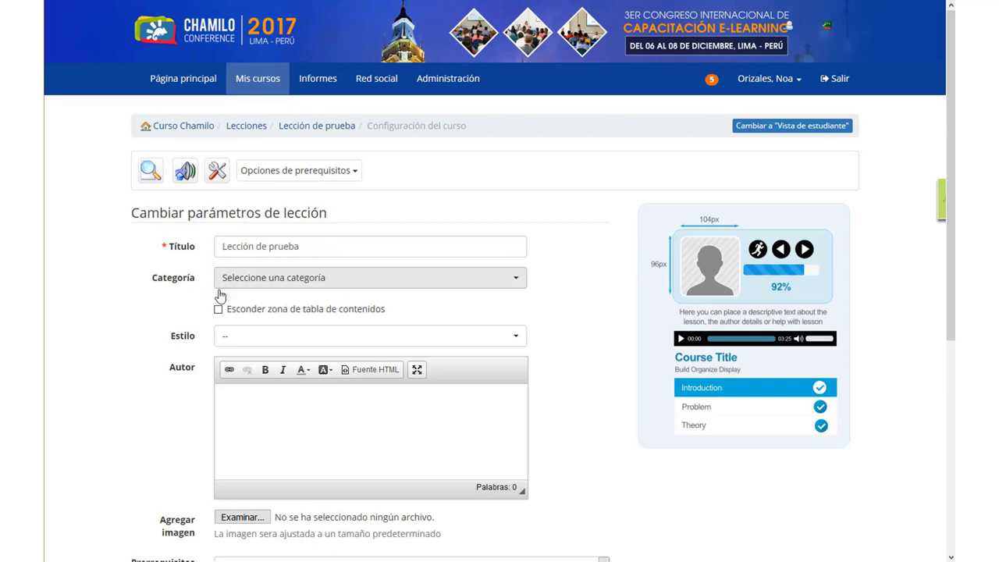
pyautogui.scroll(-1, 256, 259)
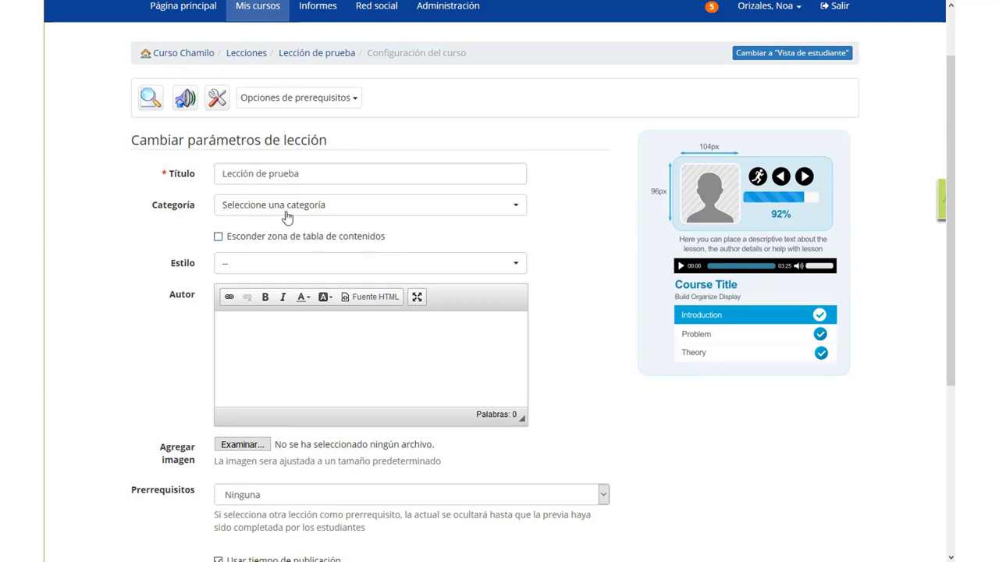
# Preview Lección de prueba, return to editing it, and reopen its settings.
pyautogui.click(149, 99)
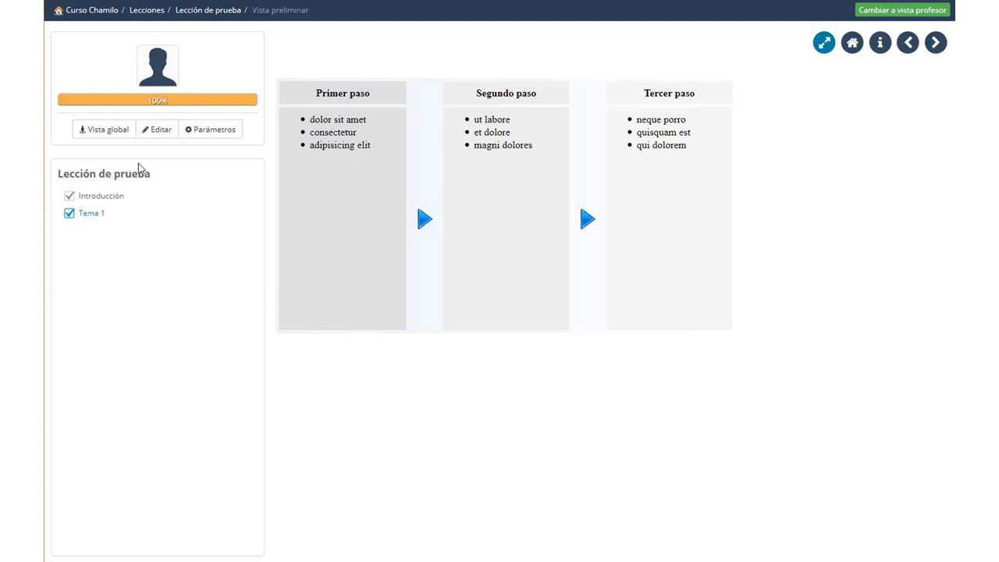
pyautogui.click(153, 129)
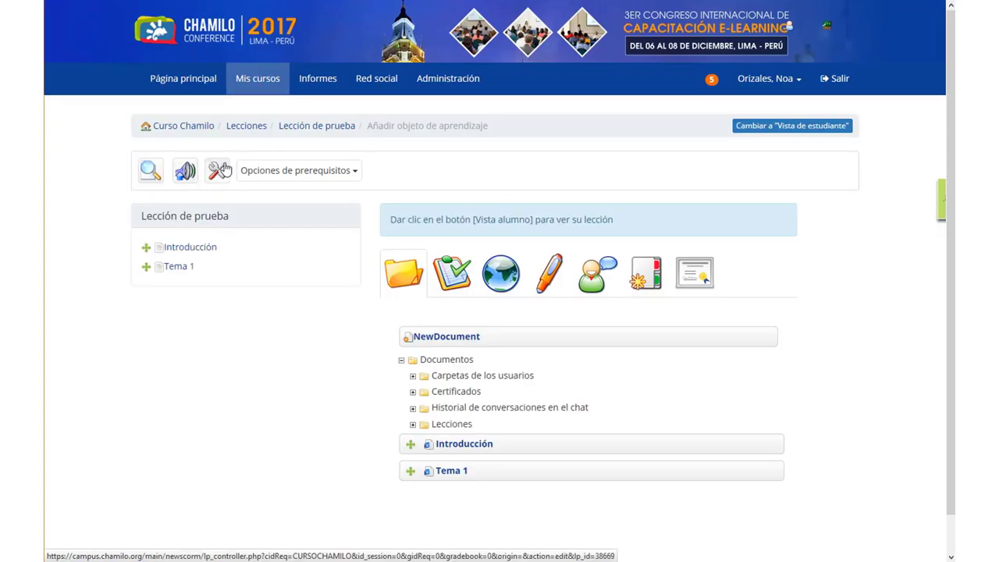
pyautogui.click(219, 170)
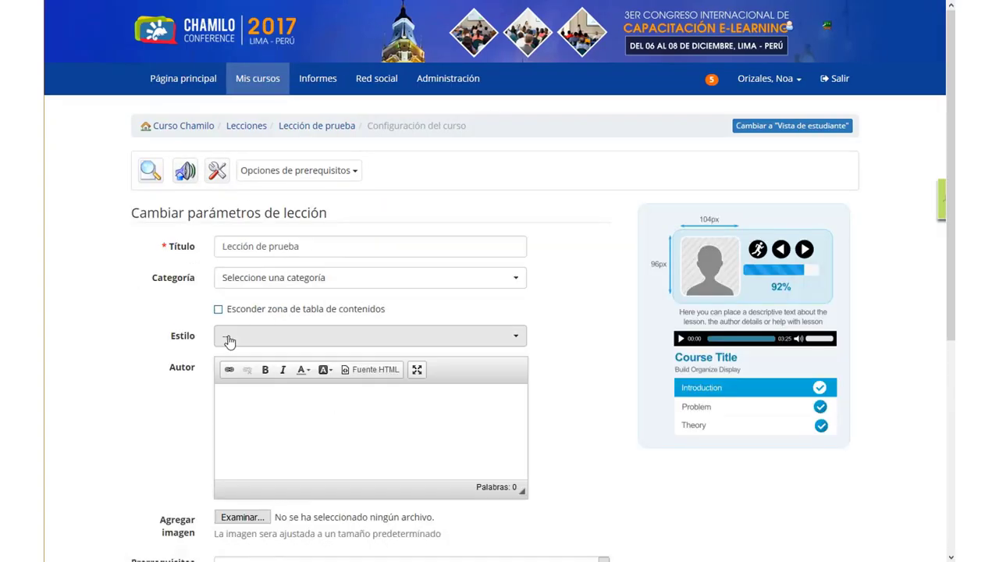
# Examine the available lesson styles and the author and image fields, keeping the default style.
pyautogui.click(257, 341)
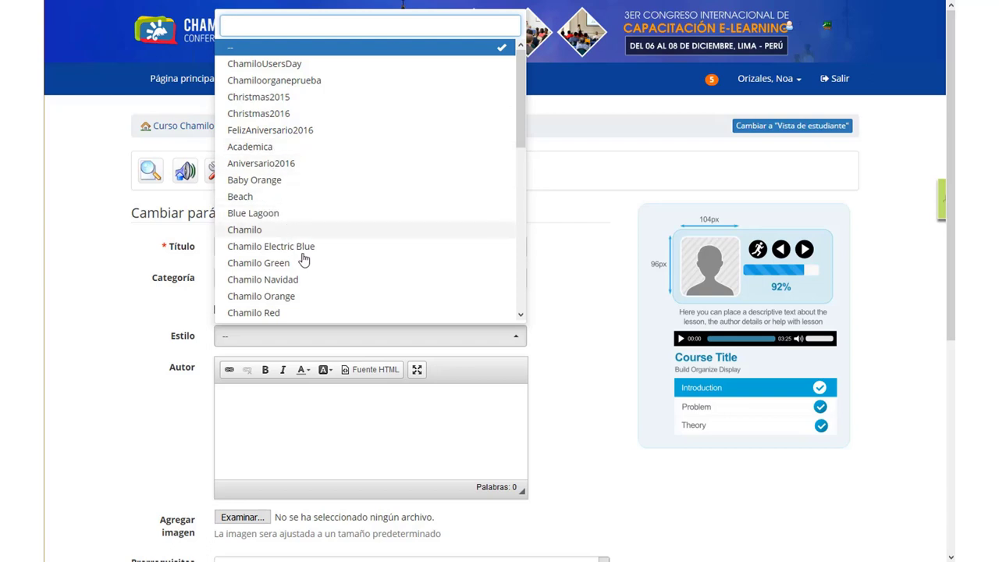
pyautogui.click(448, 430)
pyautogui.click(574, 356)
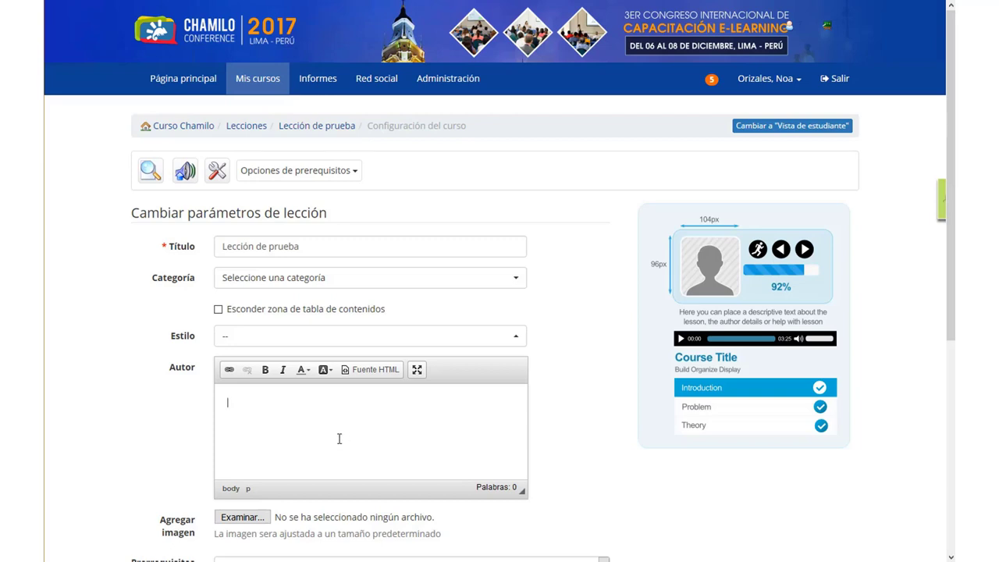
pyautogui.scroll(-3, 330, 437)
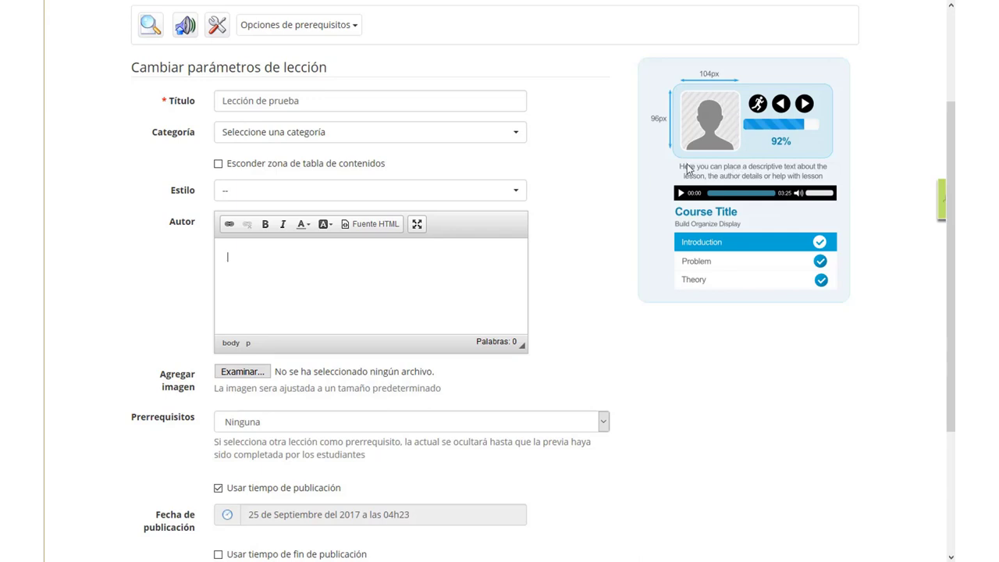
pyautogui.scroll(-1, 208, 344)
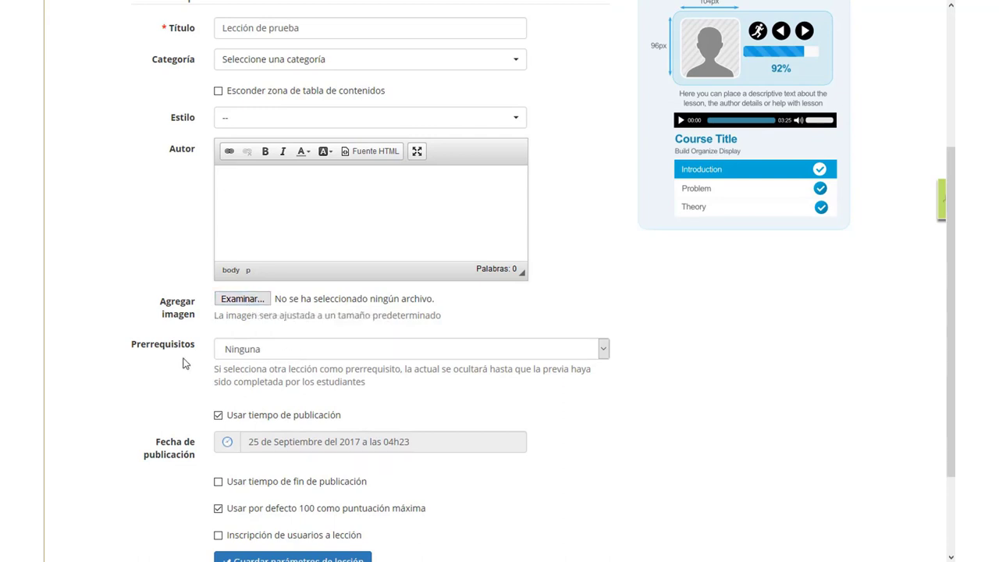
# Examine the lesson's prerequisite, publication time and user enrolment settings without changing them.
pyautogui.moveTo(131, 351); pyautogui.dragTo(194, 352)
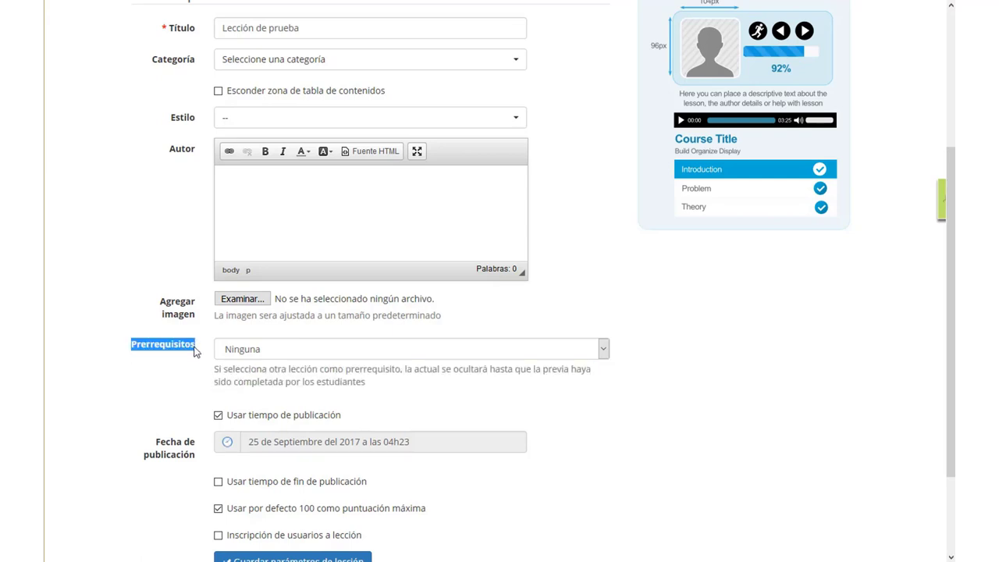
pyautogui.click(199, 350)
pyautogui.click(238, 350)
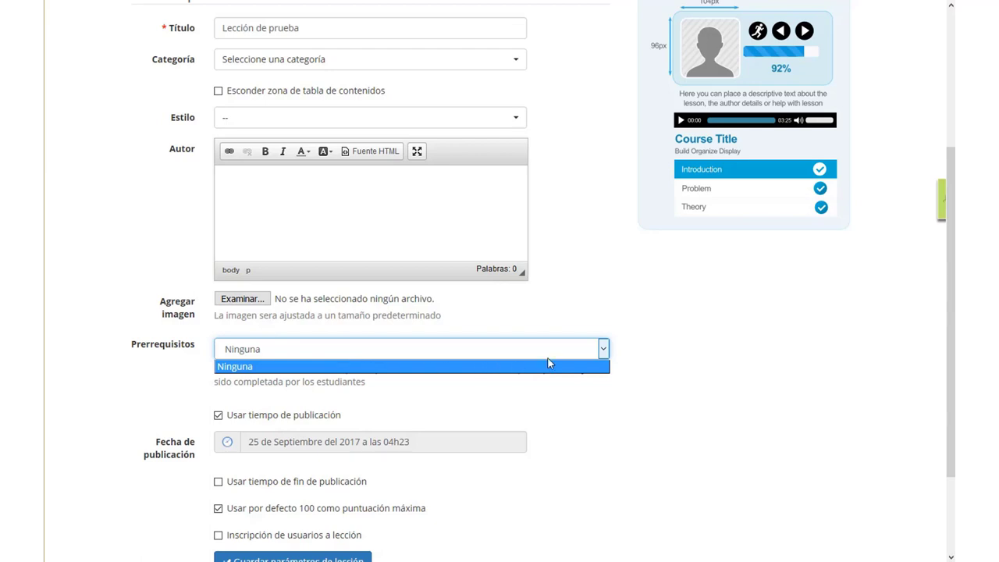
pyautogui.click(562, 400)
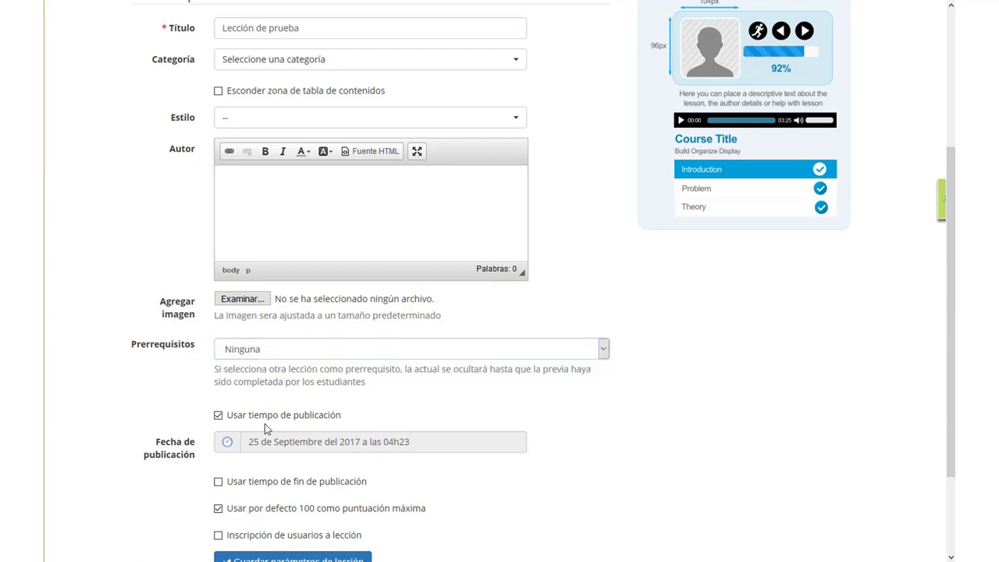
pyautogui.scroll(-1, 265, 424)
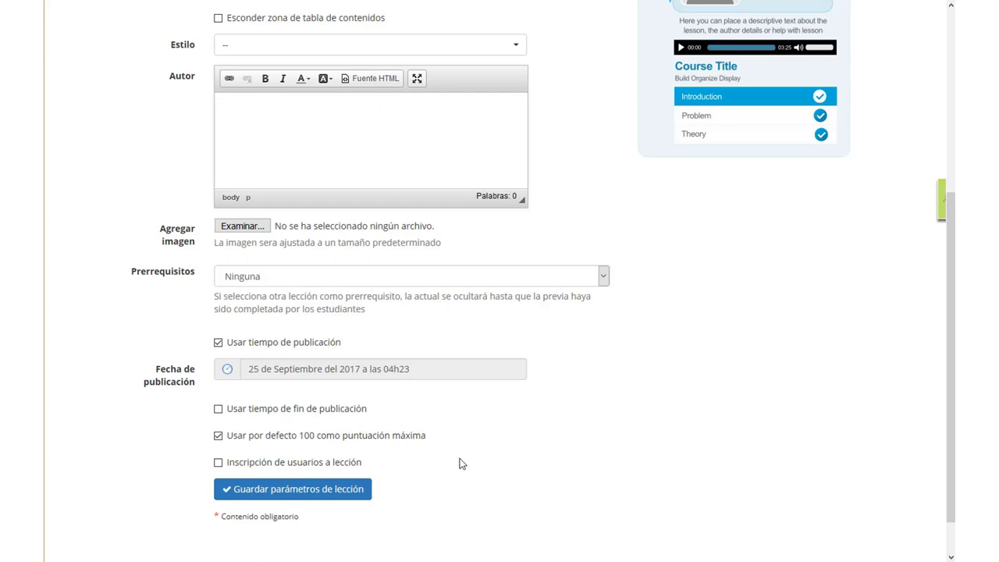
pyautogui.click(219, 466)
pyautogui.click(218, 462)
pyautogui.scroll(-1, 762, 279)
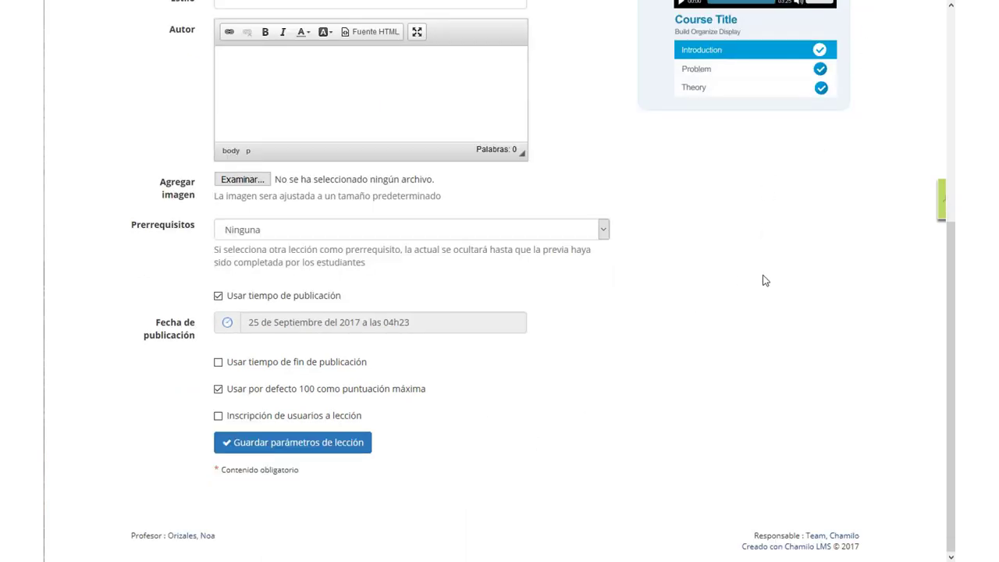
# Save the lesson's settings and view the SCORM package upload form from the course's lesson list.
pyautogui.click(312, 452)
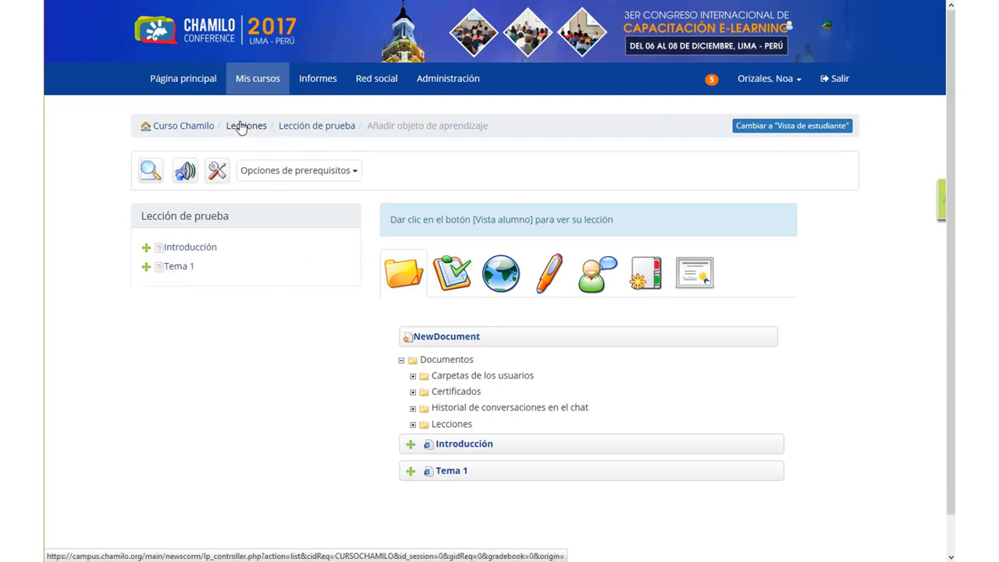
pyautogui.click(241, 127)
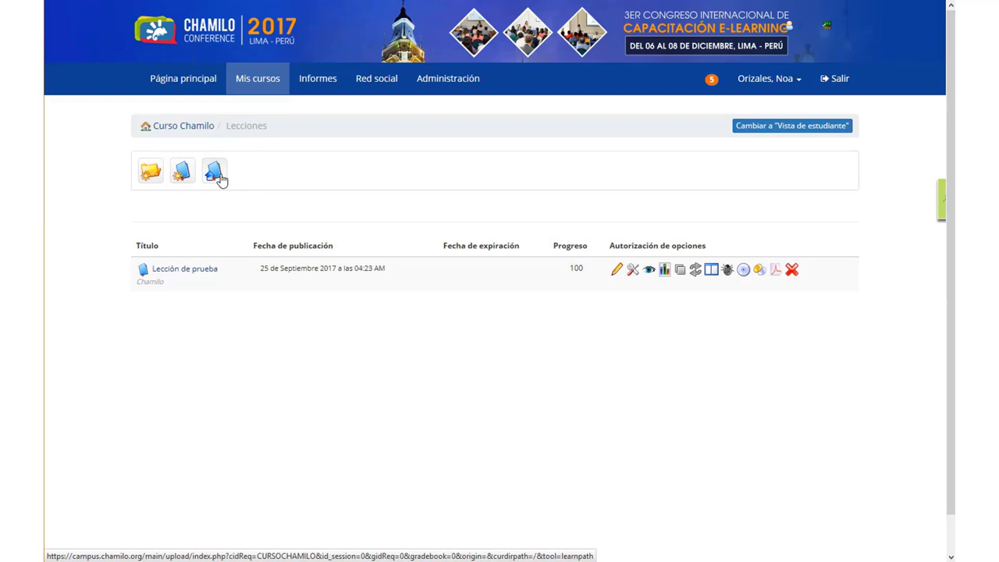
pyautogui.click(219, 177)
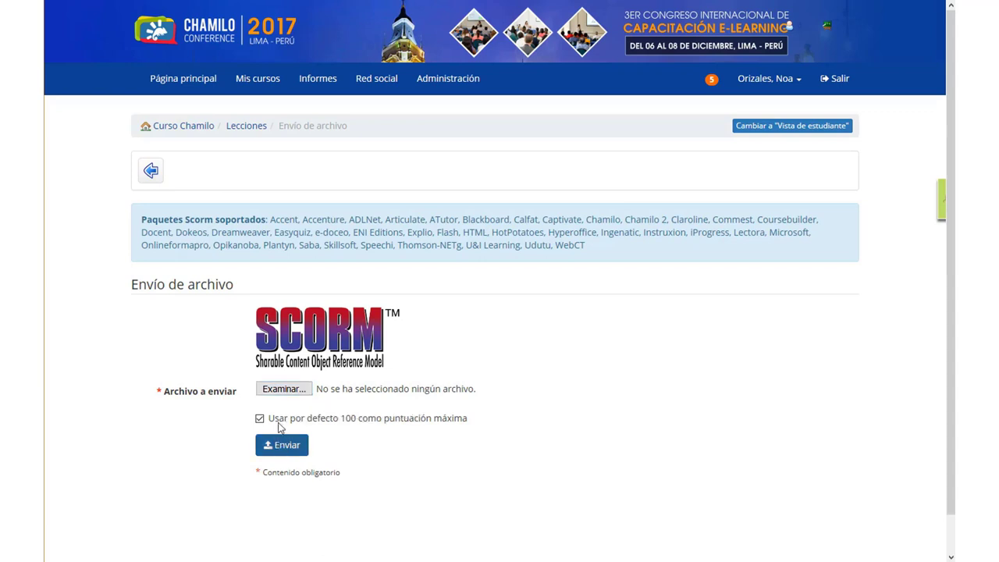
pyautogui.click(247, 127)
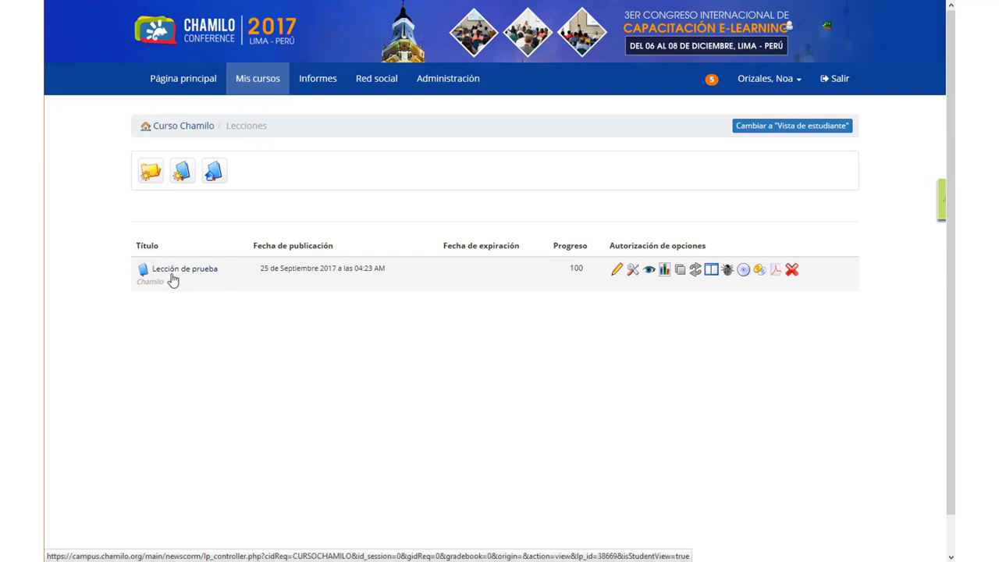
# Start a new document in the course's documents area based on the Título del curso template.
pyautogui.click(187, 133)
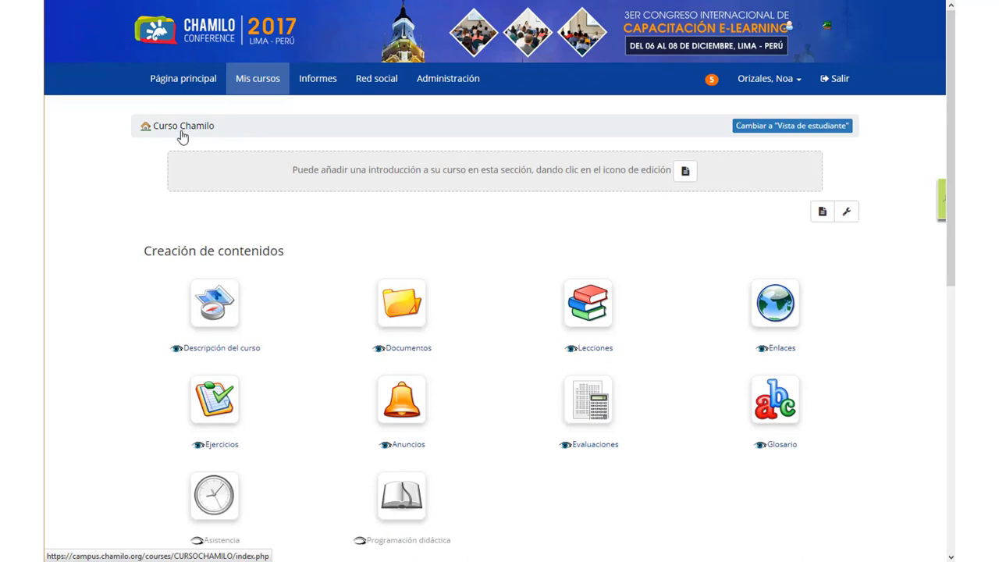
pyautogui.click(396, 315)
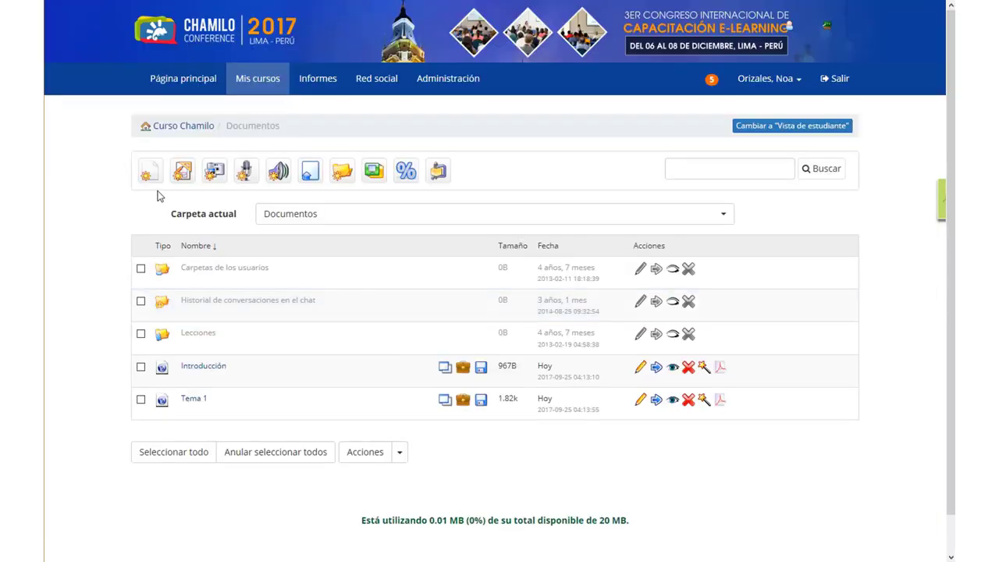
pyautogui.click(147, 178)
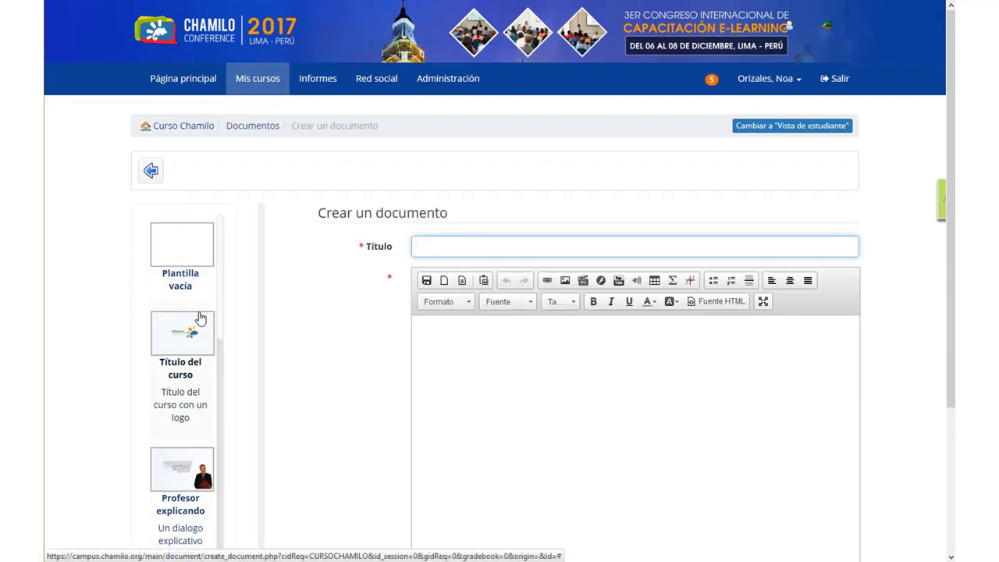
pyautogui.scroll(-1, 195, 312)
pyautogui.click(191, 262)
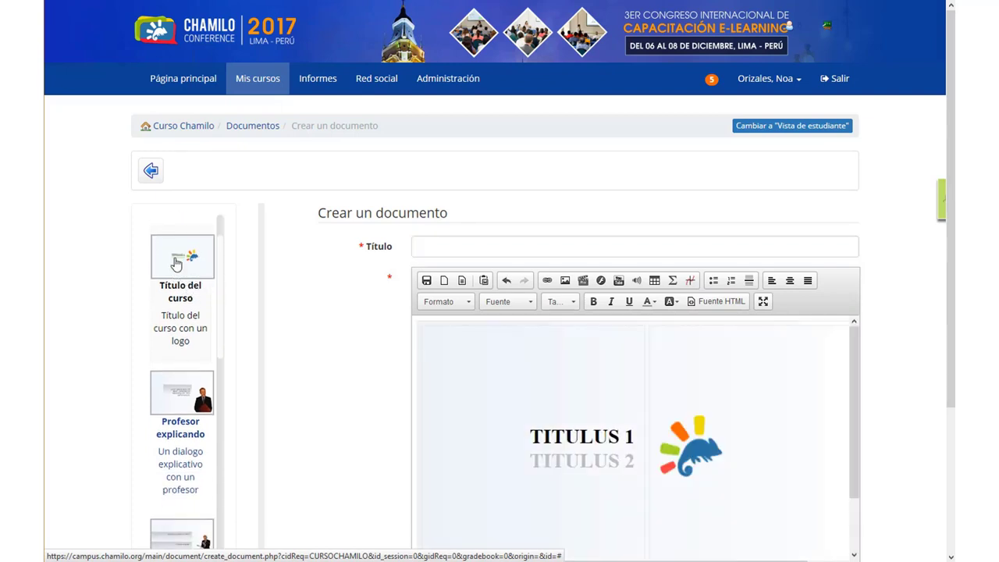
# Set the new document's title to Primera página.
pyautogui.click(476, 246)
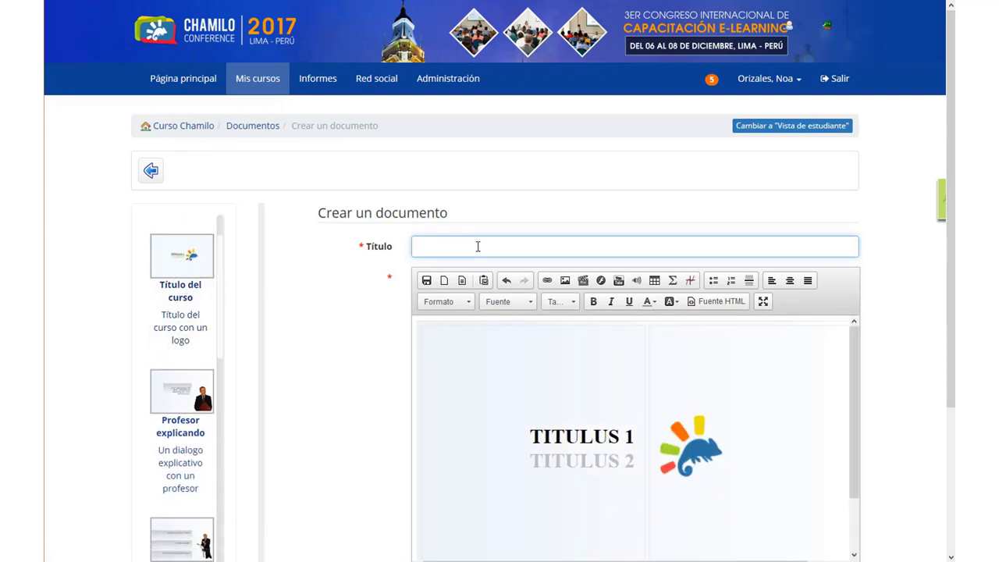
pyautogui.write('T')
pyautogui.press('BackSpace')
pyautogui.write('Primera página')
# Replace the template's main heading TITULUS 1 with "Mi curso virtual".
pyautogui.click(550, 441)
pyautogui.press('End')
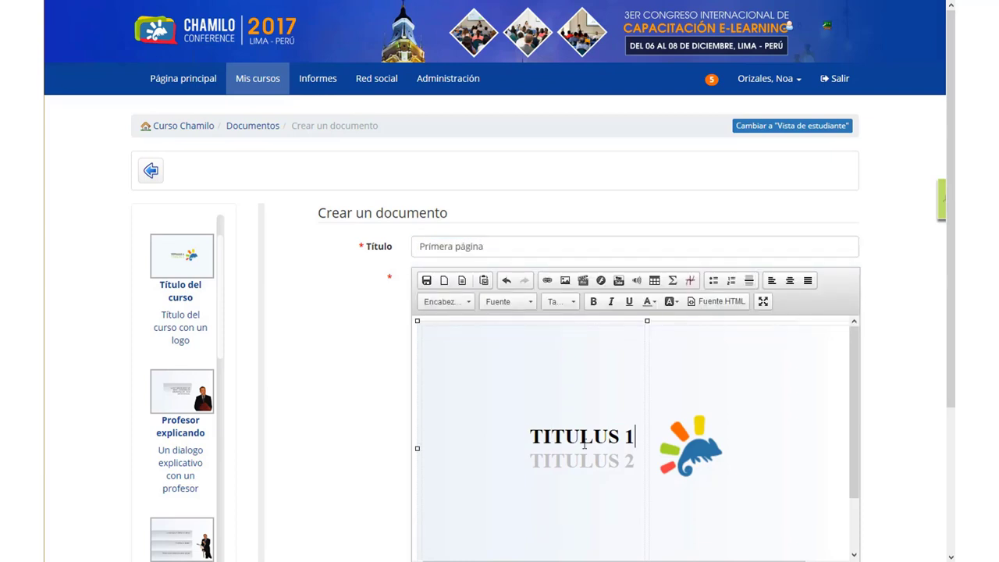
pyautogui.hotkey('shift', 'Home')
pyautogui.write('Mi ')
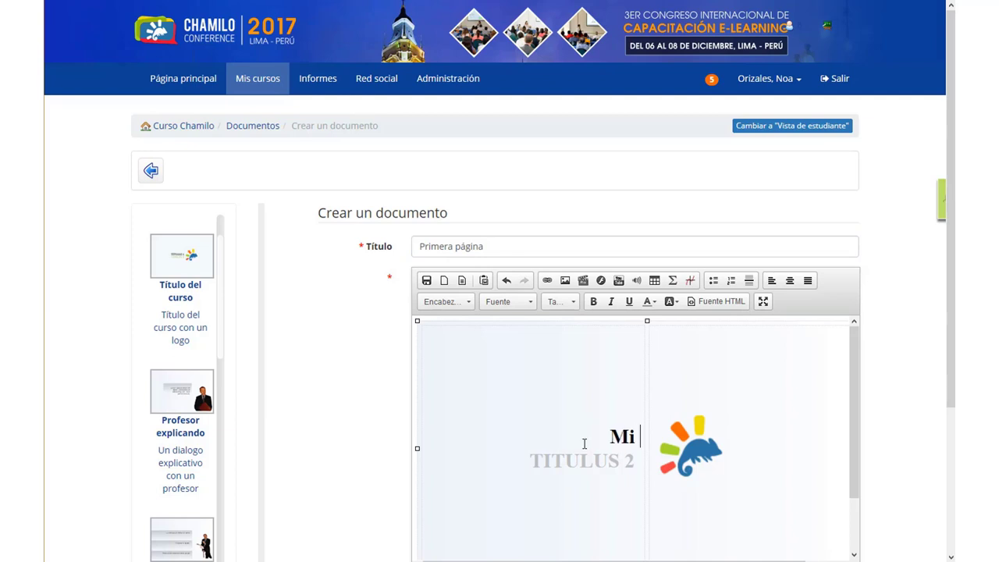
pyautogui.write('curso virtual')
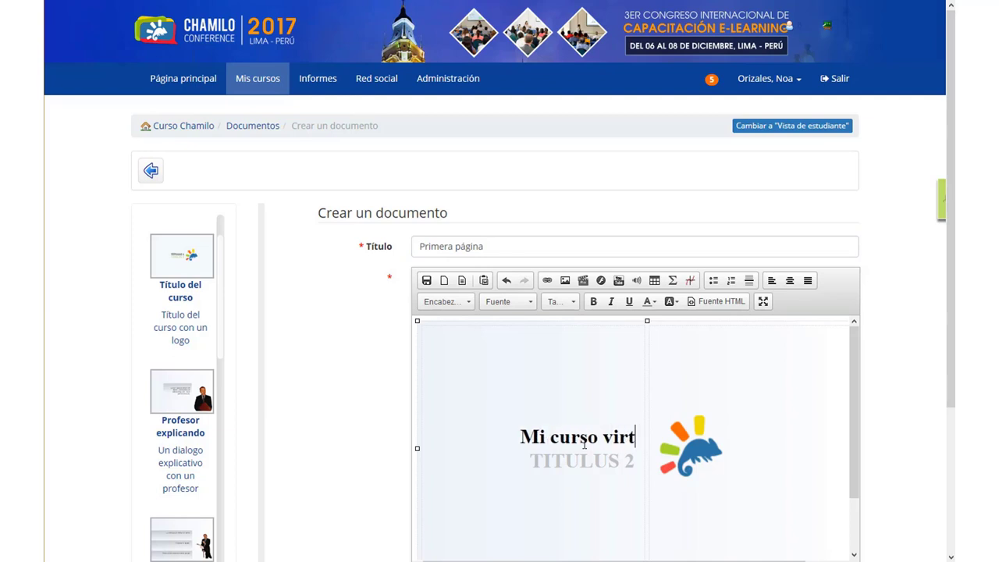
# Replace the template's grey subheading TITULUS 2 with "edición 2017".
pyautogui.click(544, 457)
pyautogui.hotkey('shift', 'End')
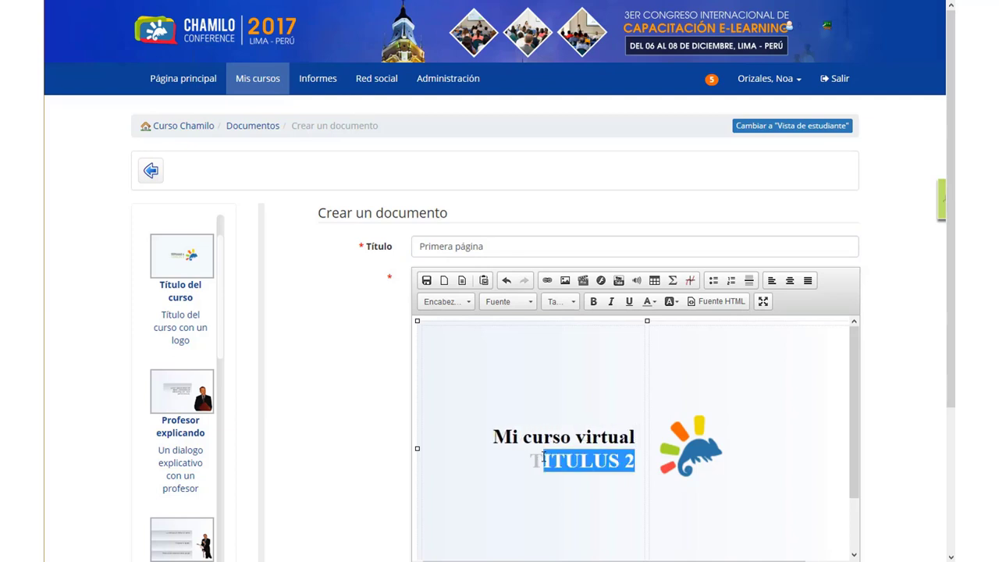
pyautogui.hotkey('shift', 'Home')
pyautogui.press('End')
pyautogui.hotkey('shift', 'Home')
pyautogui.write('edición ')
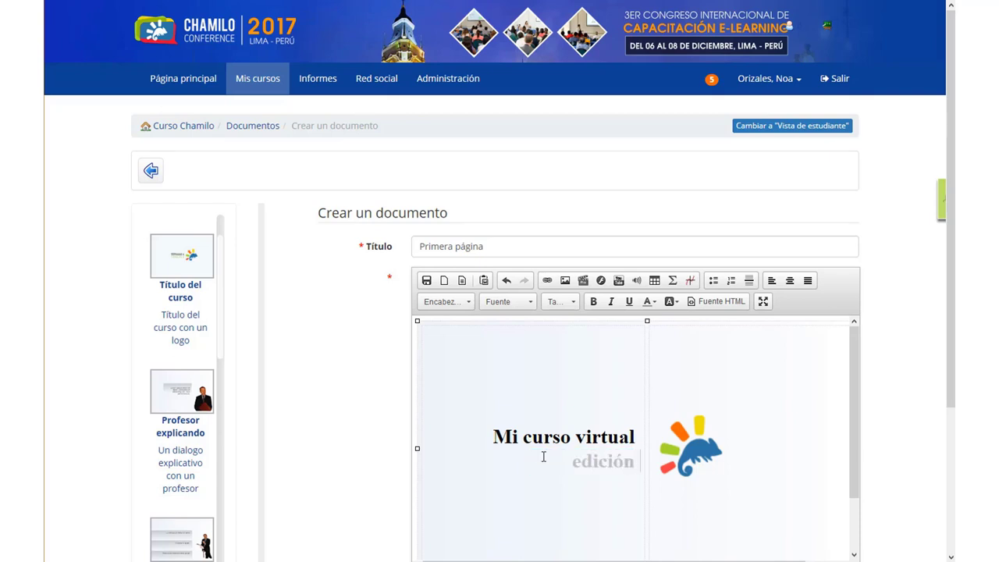
pyautogui.write('2017')
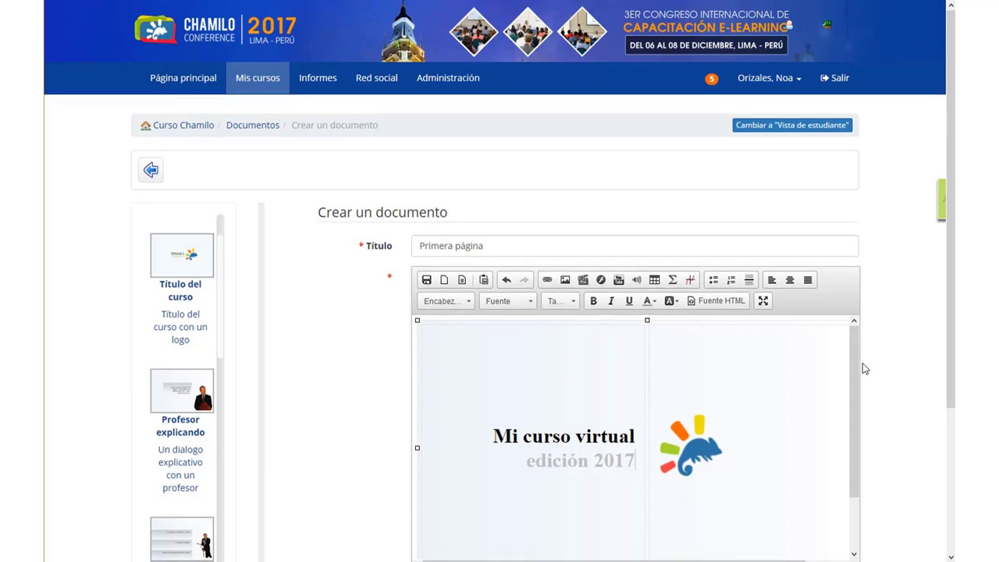
# Create the document in the Principal destination folder.
pyautogui.scroll(-2, 861, 367)
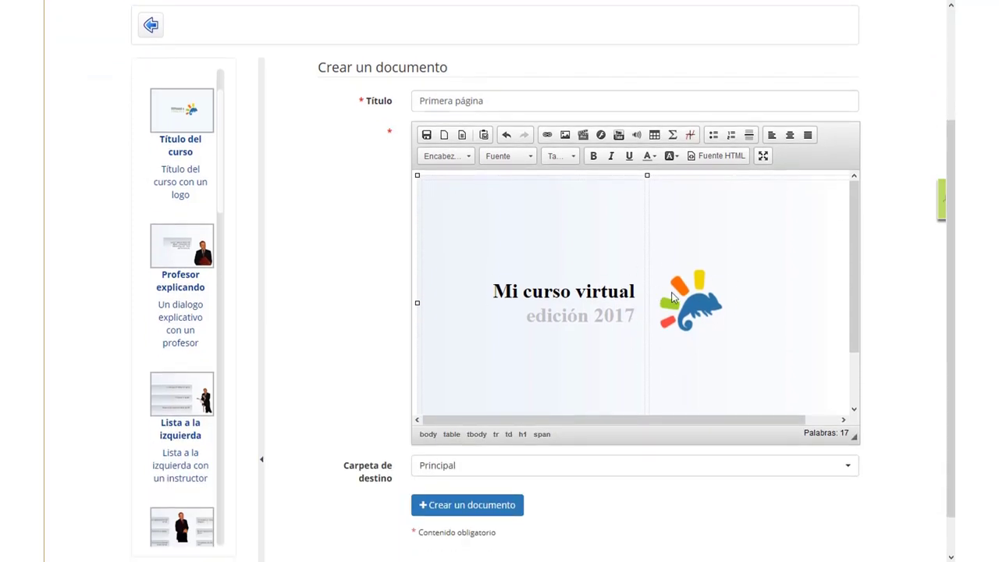
pyautogui.scroll(-1, 460, 468)
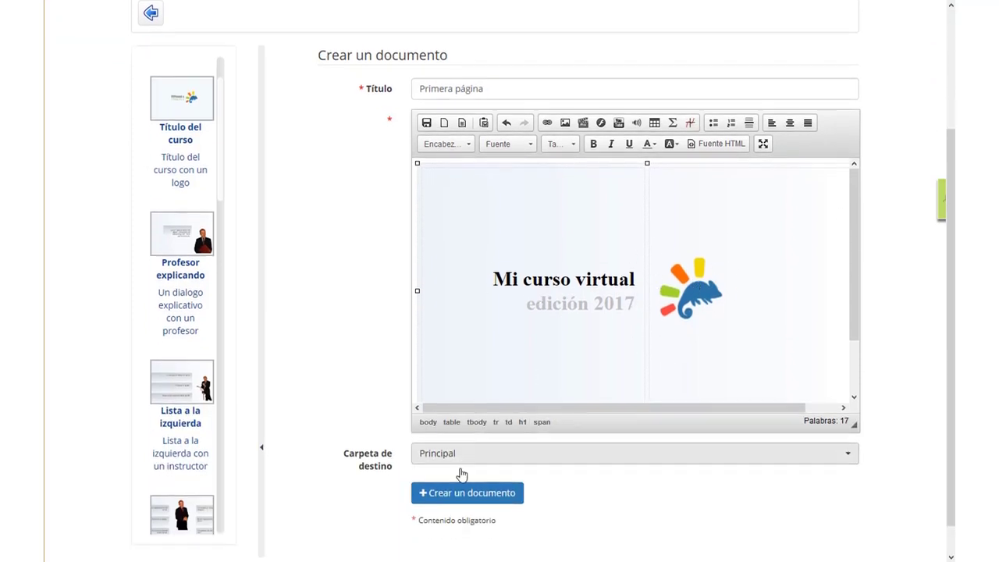
pyautogui.click(460, 463)
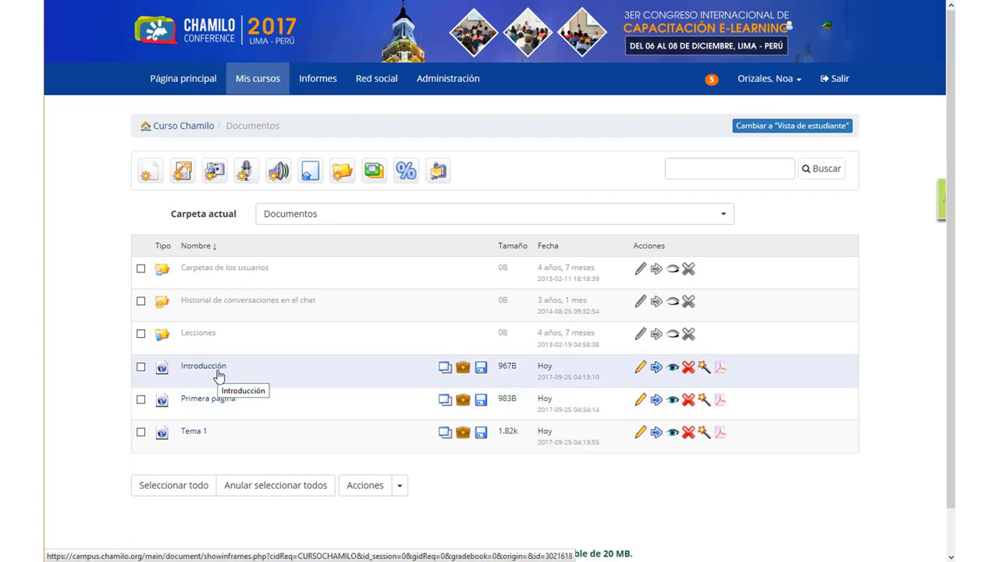
# Open Lección de prueba for editing from the course's lessons and add the Primera página document after Tema 1.
pyautogui.click(178, 130)
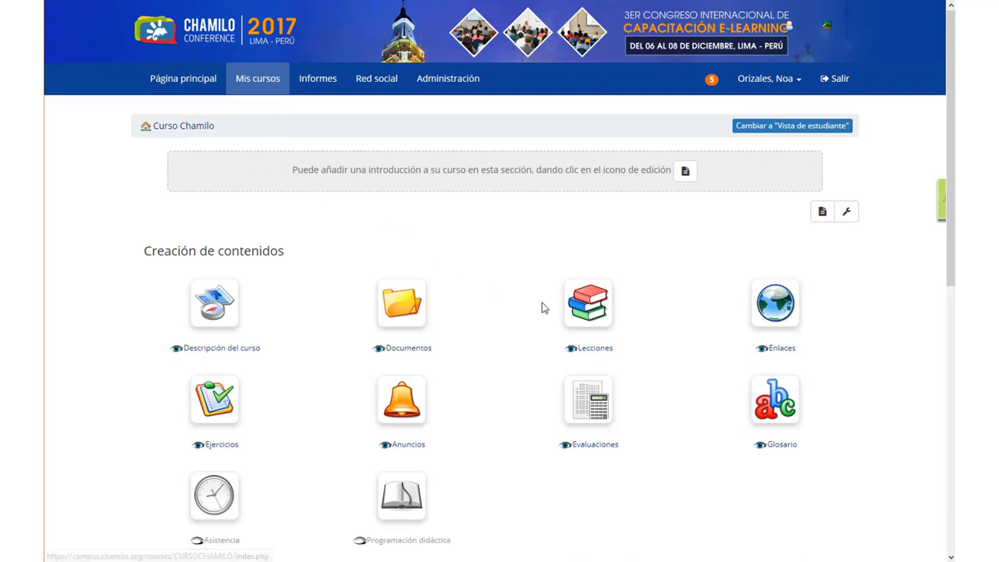
pyautogui.click(591, 314)
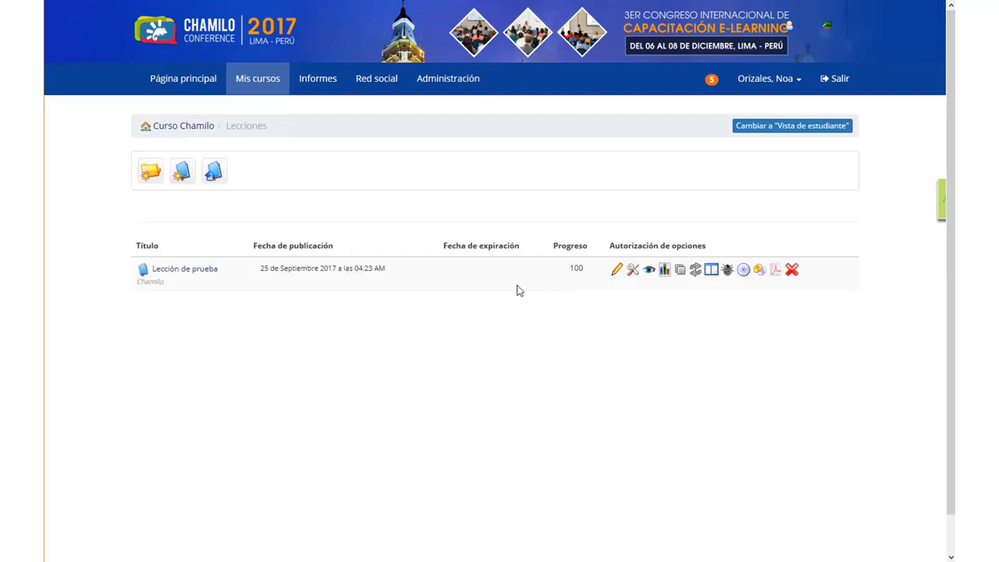
pyautogui.click(616, 270)
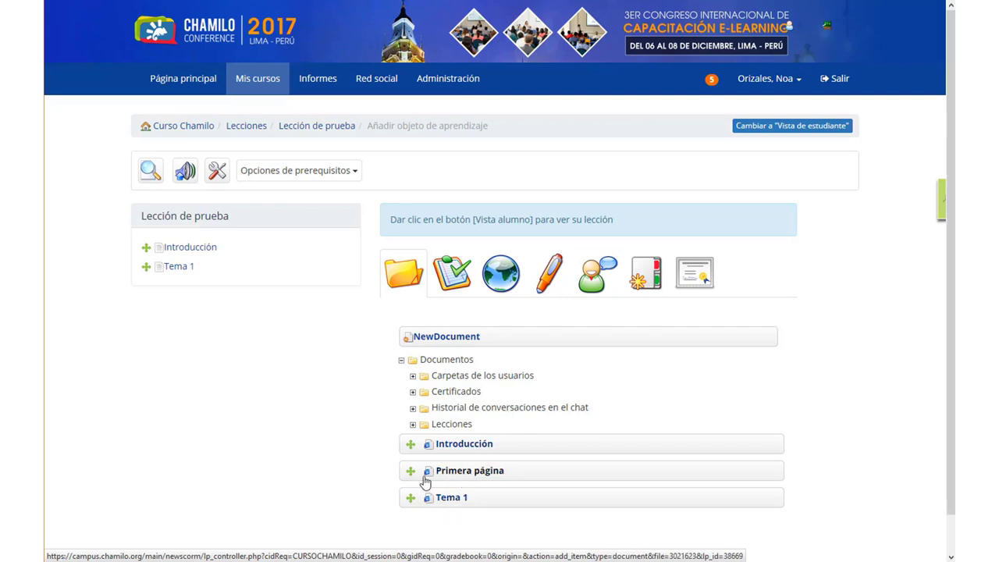
pyautogui.moveTo(412, 478); pyautogui.dragTo(155, 320)
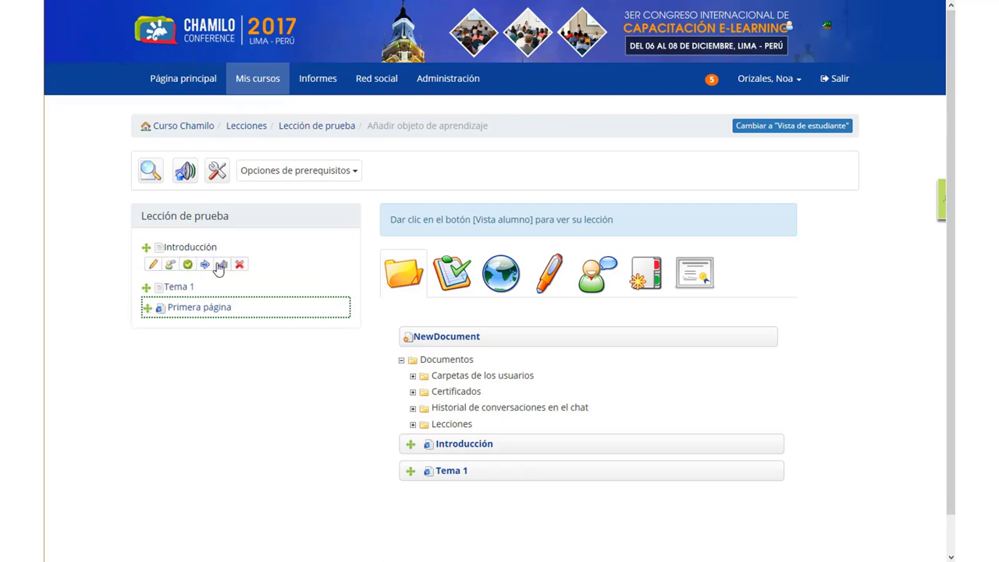